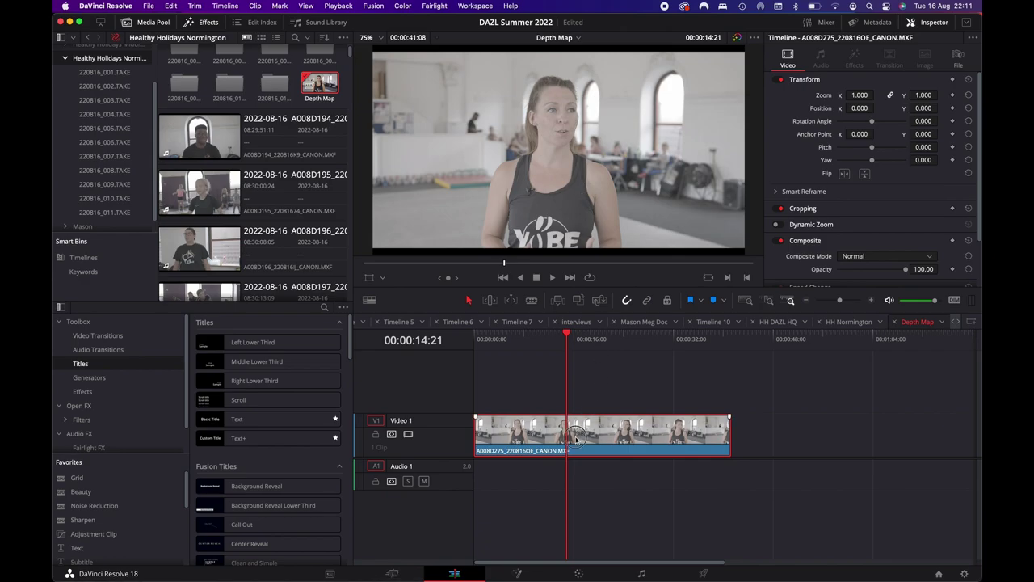
# - Zoom the interview clip to 1.262 with the Transform control, shift it left and down, then go to Color
pyautogui.click(369, 277)
pyautogui.moveTo(373, 250); pyautogui.dragTo(328, 393)
pyautogui.moveTo(623, 152); pyautogui.dragTo(593, 159)
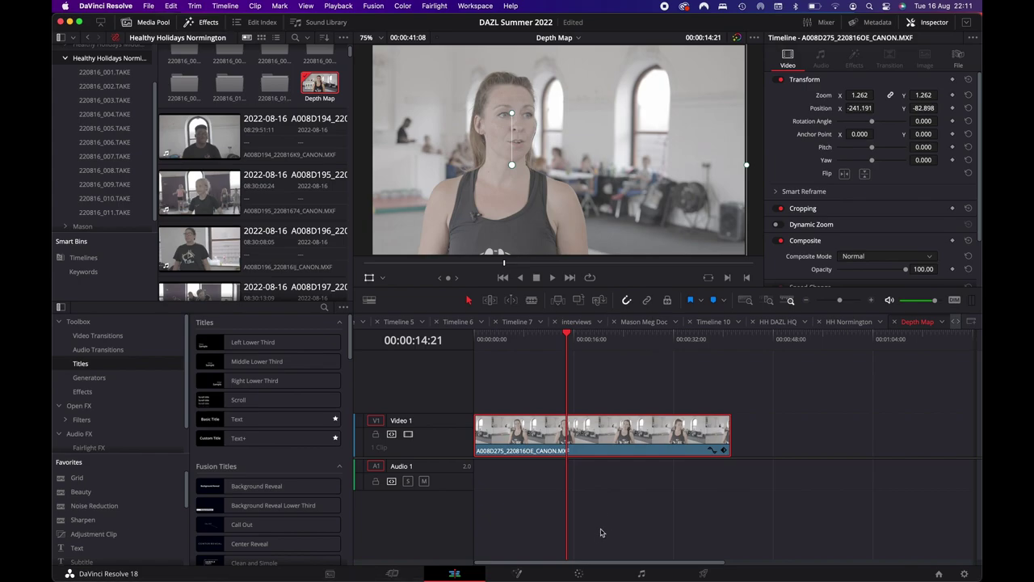
pyautogui.click(578, 573)
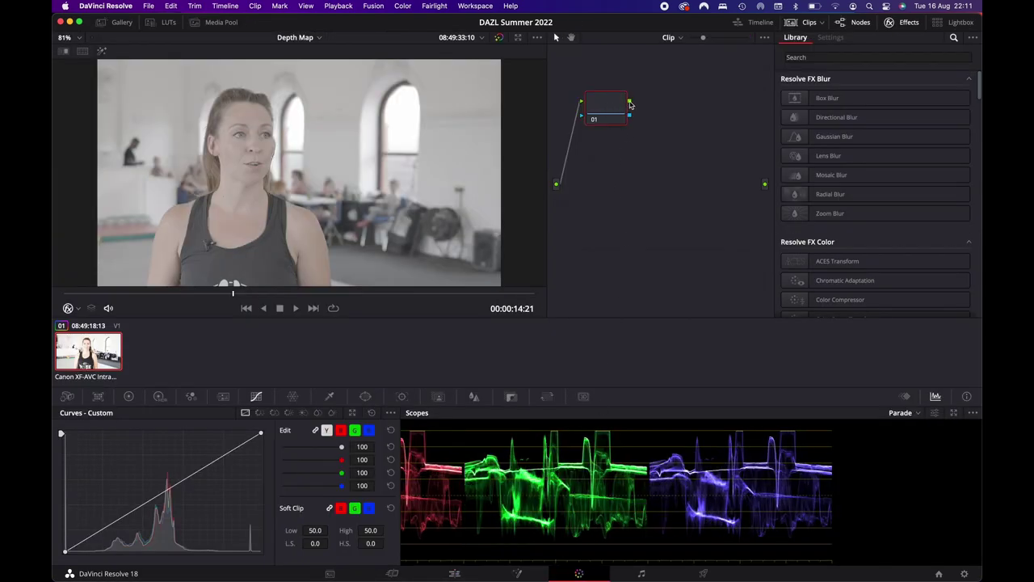
# - Link node 01 to the output, auto-balance it, raise Contrast to 1.070, and deepen shadows on the curve
pyautogui.moveTo(629, 103); pyautogui.dragTo(765, 184)
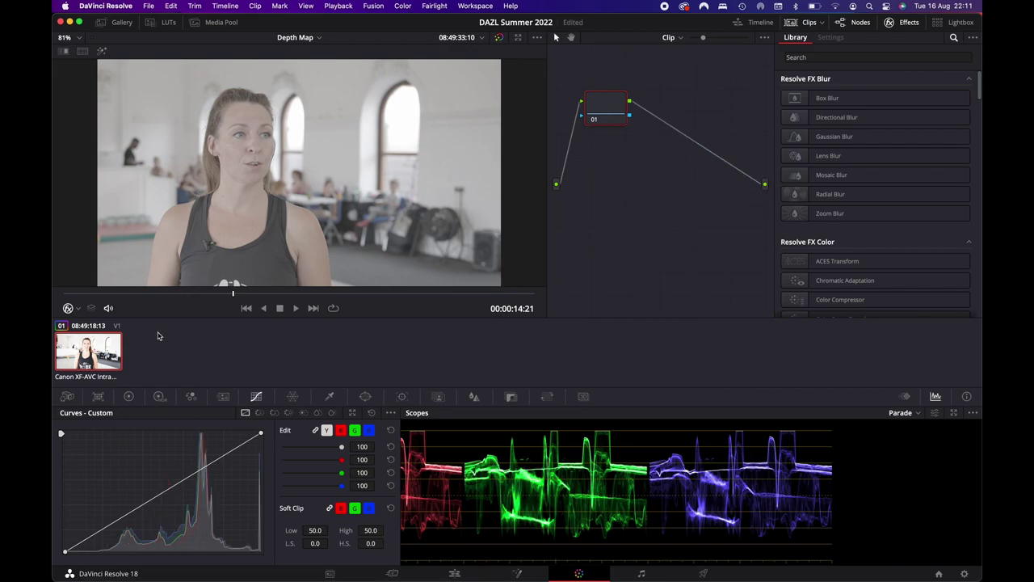
pyautogui.click(129, 396)
pyautogui.click(63, 429)
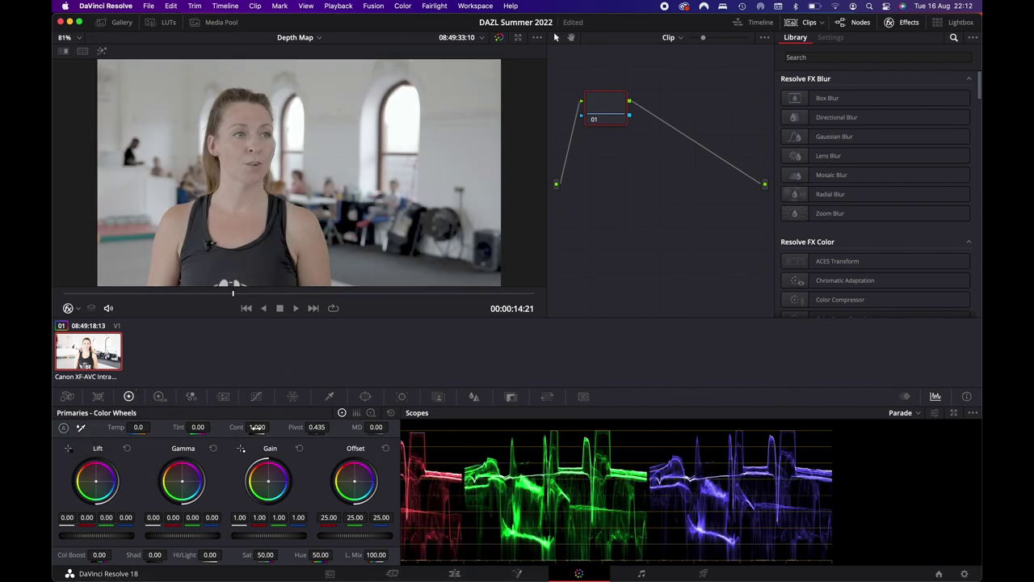
pyautogui.moveTo(257, 426); pyautogui.dragTo(231, 441)
pyautogui.click(256, 396)
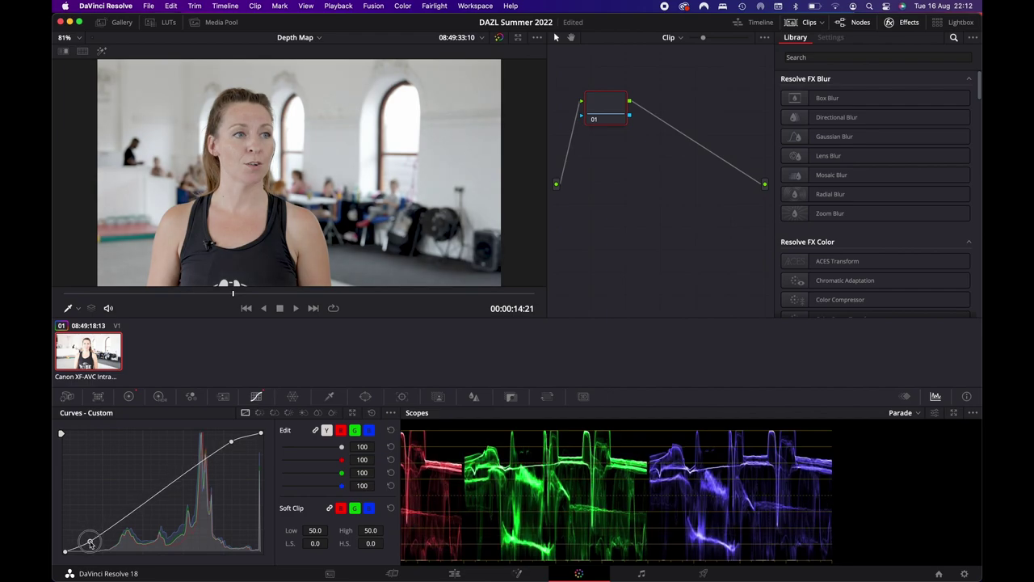
pyautogui.moveTo(89, 537); pyautogui.dragTo(91, 541)
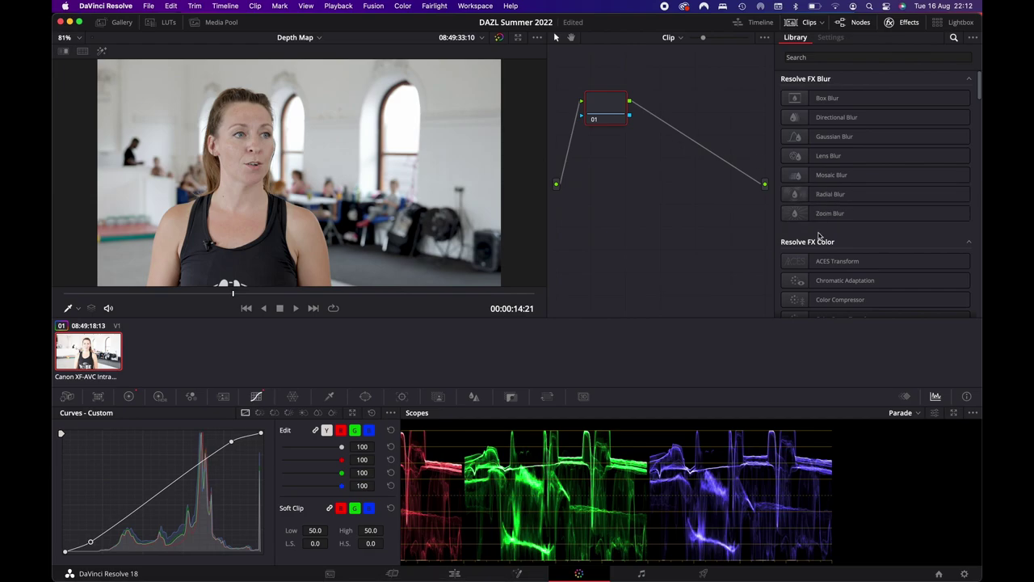
# - Search the effects for 'depth', drop Depth Map onto the node tree, and feed node 01 into it
pyautogui.click(817, 58)
pyautogui.write('dep')
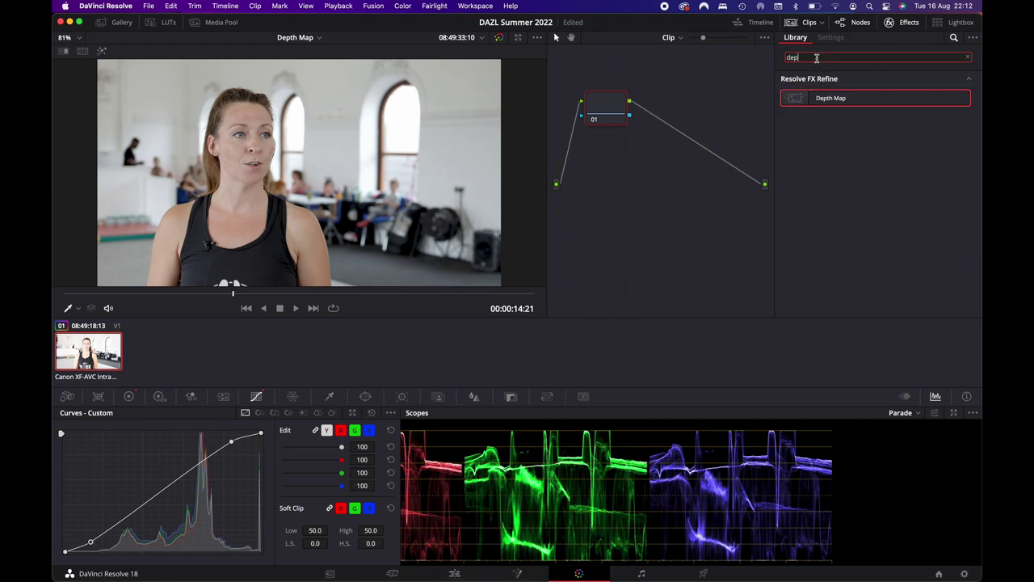
pyautogui.write('th')
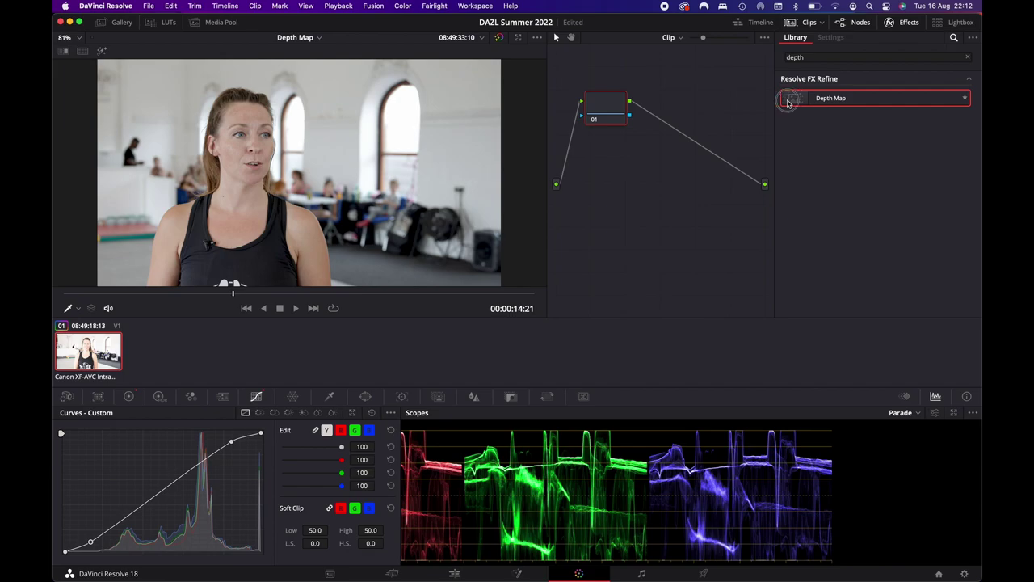
pyautogui.moveTo(830, 98); pyautogui.dragTo(683, 123)
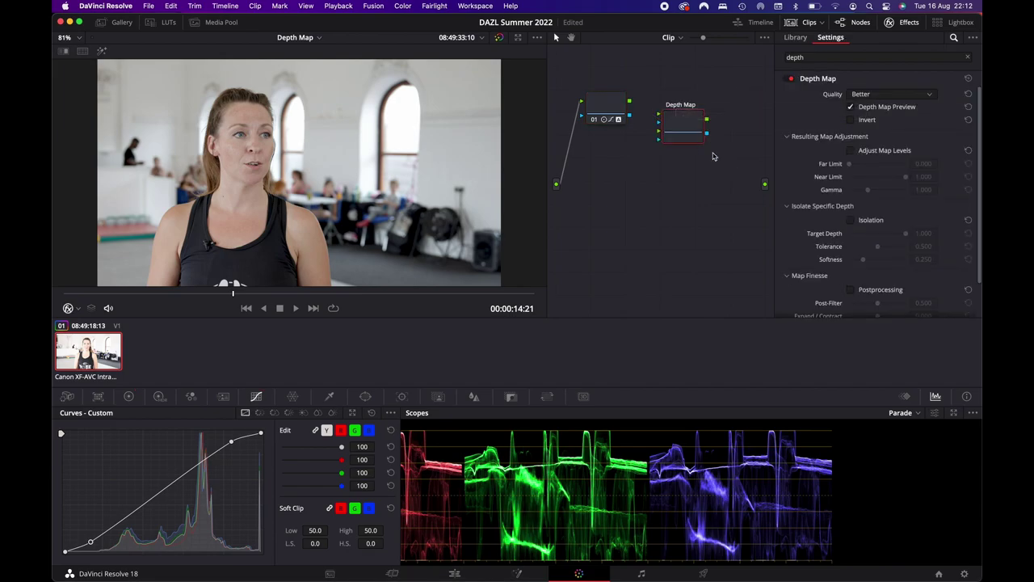
pyautogui.moveTo(628, 101); pyautogui.dragTo(766, 188)
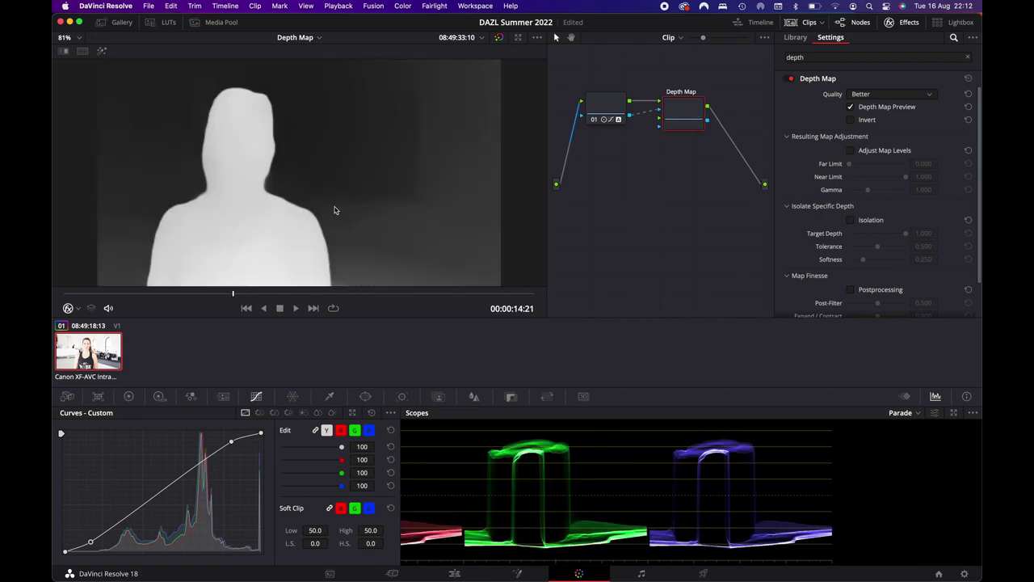
# - Invert the depth map with adjusted levels at 0.523 limits, then add serial node 03 after it
pyautogui.click(851, 107)
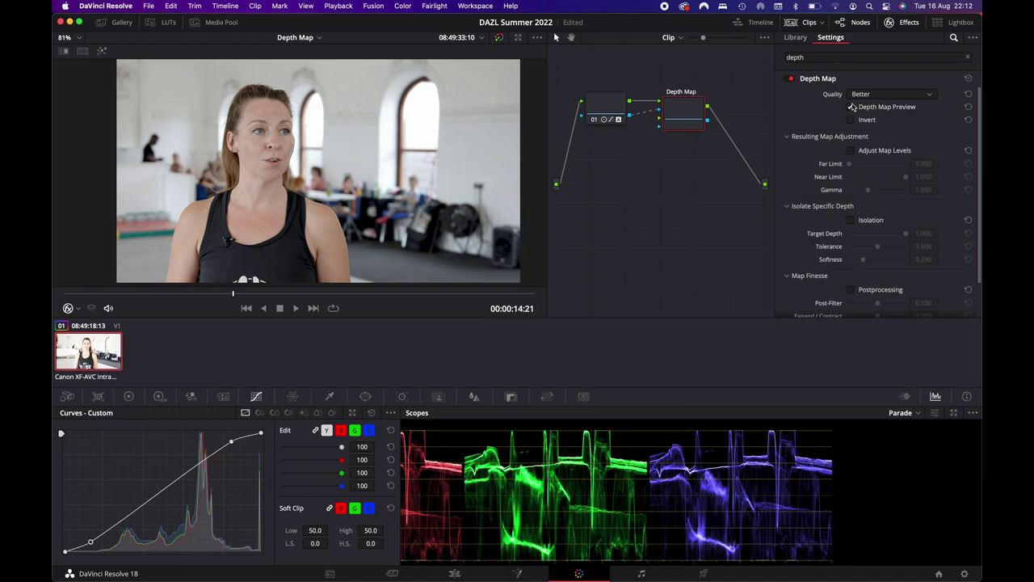
pyautogui.click(851, 107)
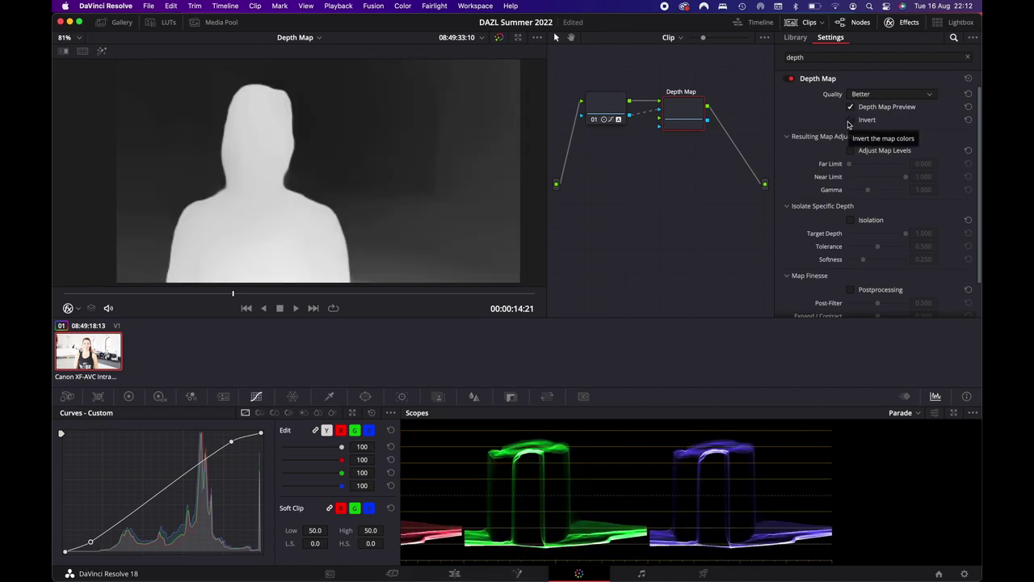
pyautogui.click(851, 121)
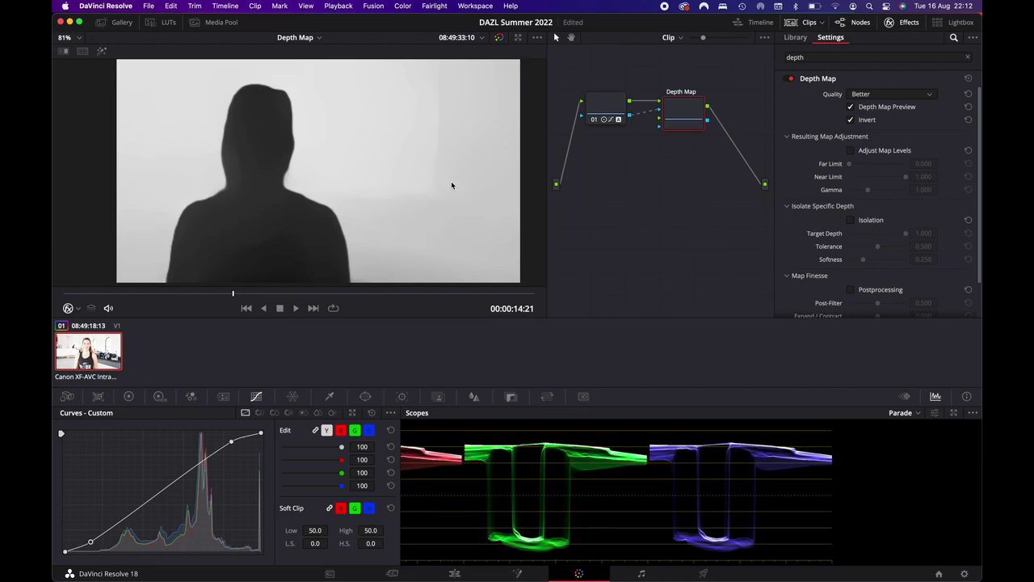
pyautogui.click(851, 151)
pyautogui.moveTo(850, 166)
pyautogui.mouseDown()
pyautogui.moveTo(904, 180)
pyautogui.moveTo(865, 180)
pyautogui.mouseUp()
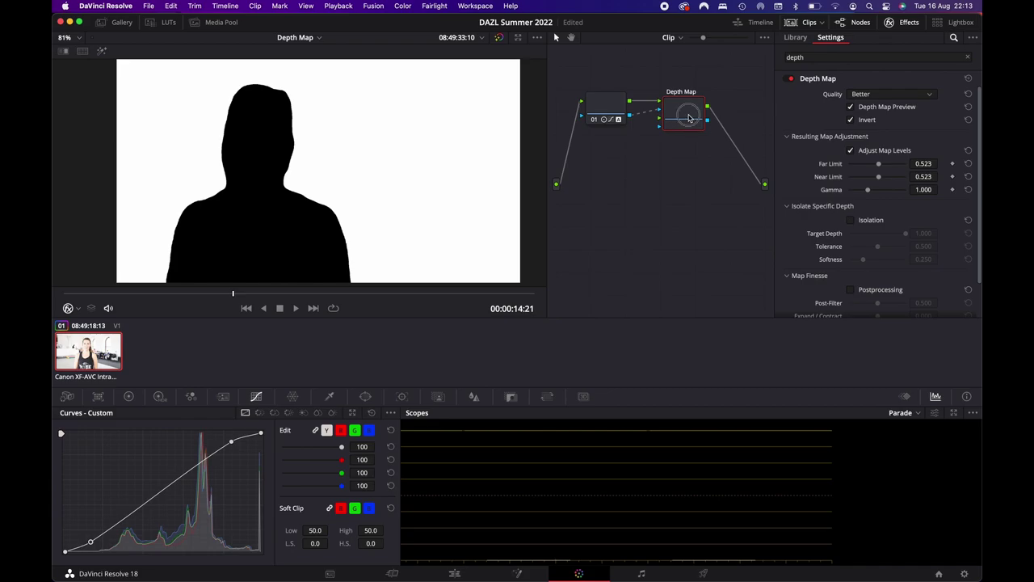
pyautogui.moveTo(689, 119); pyautogui.dragTo(683, 118)
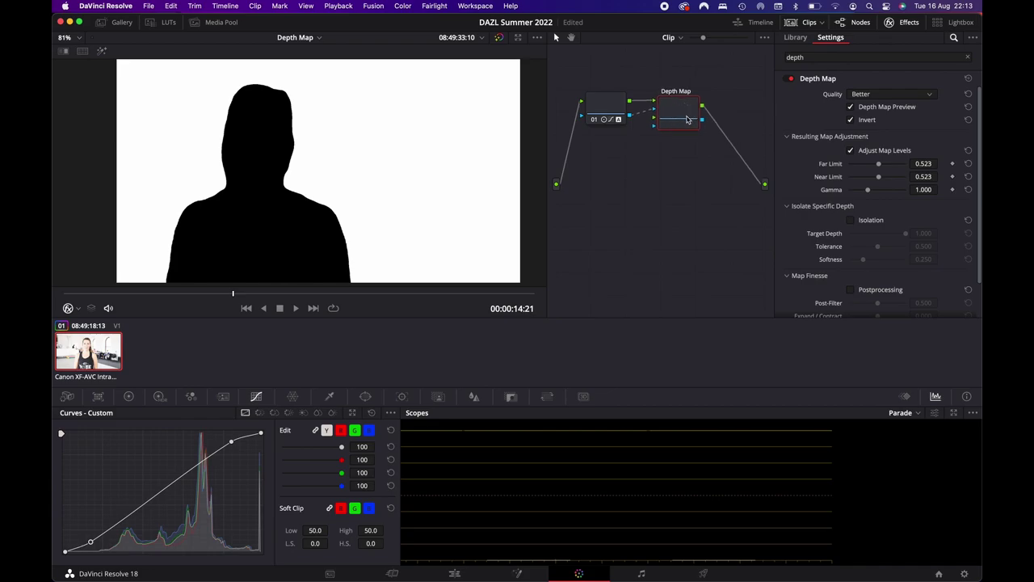
pyautogui.hotkey('alt', 's')
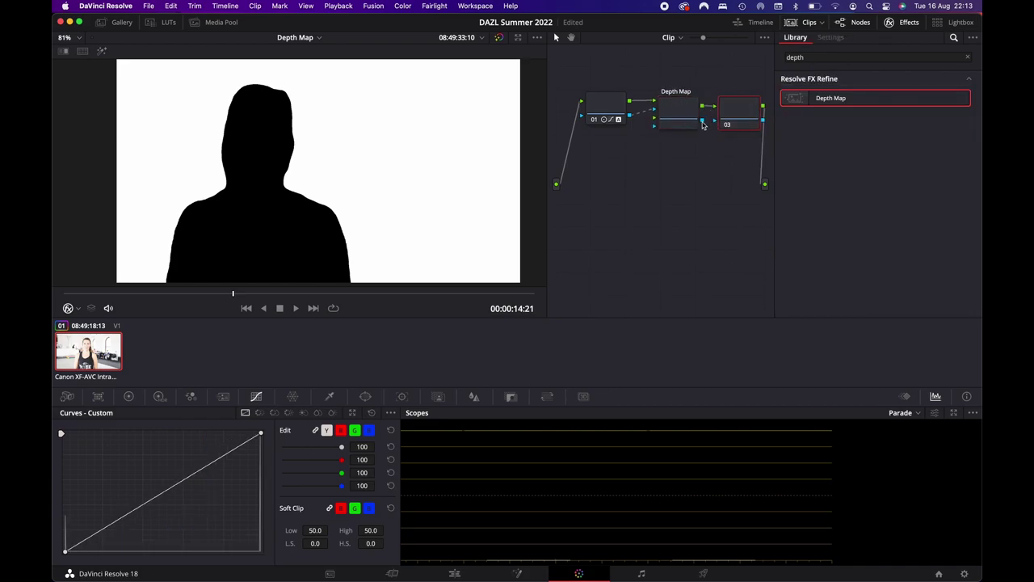
# - Clear the 'depth' search and search the effects library for 'blur'
pyautogui.click(967, 56)
pyautogui.click(824, 95)
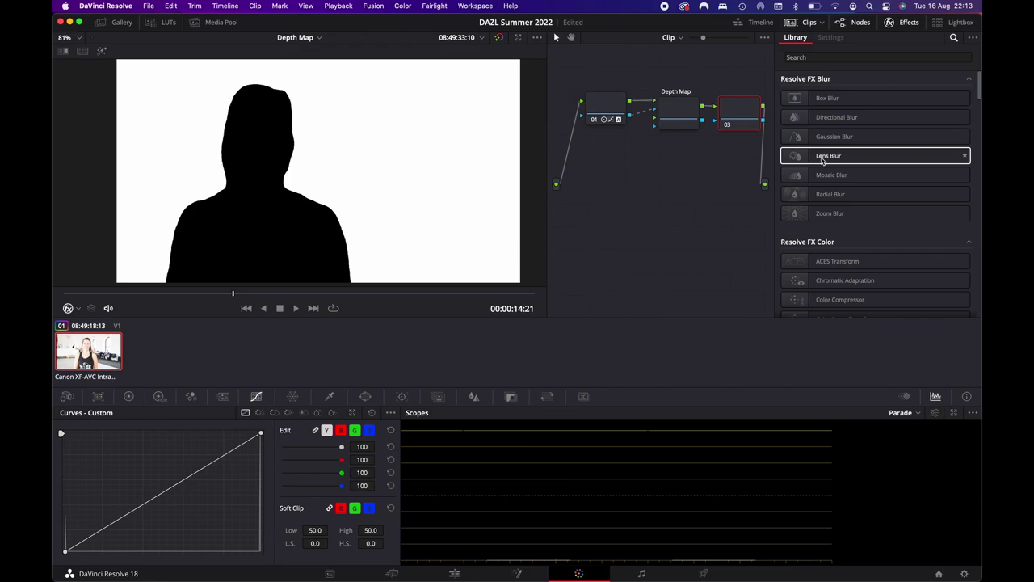
pyautogui.click(826, 59)
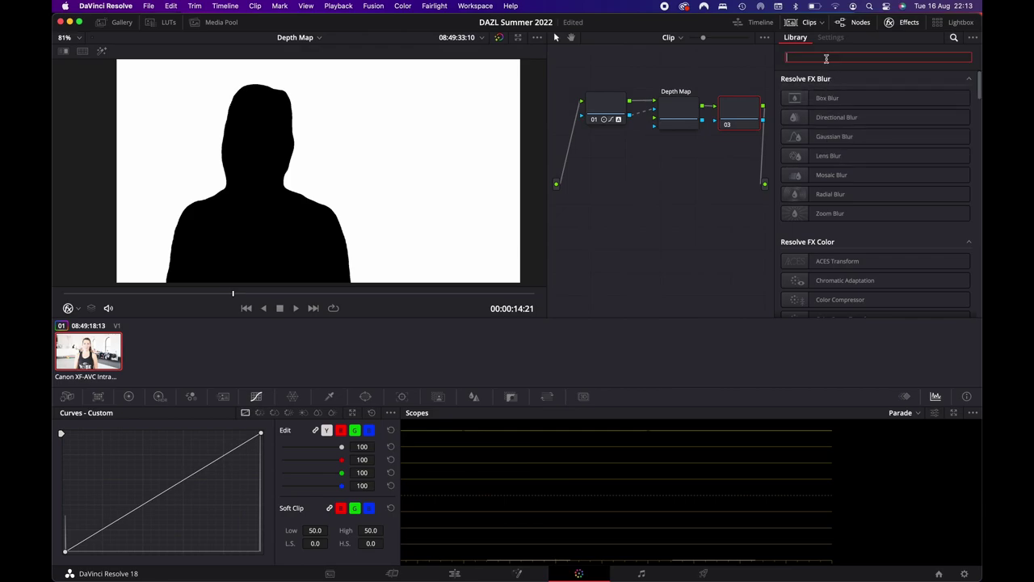
pyautogui.write('blur')
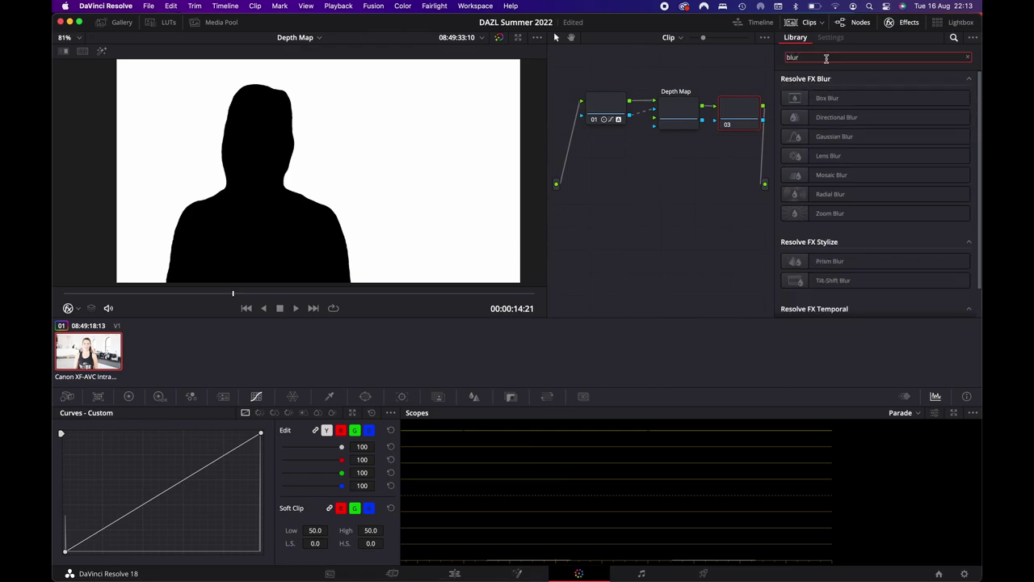
pyautogui.scroll(-2, 840, 178)
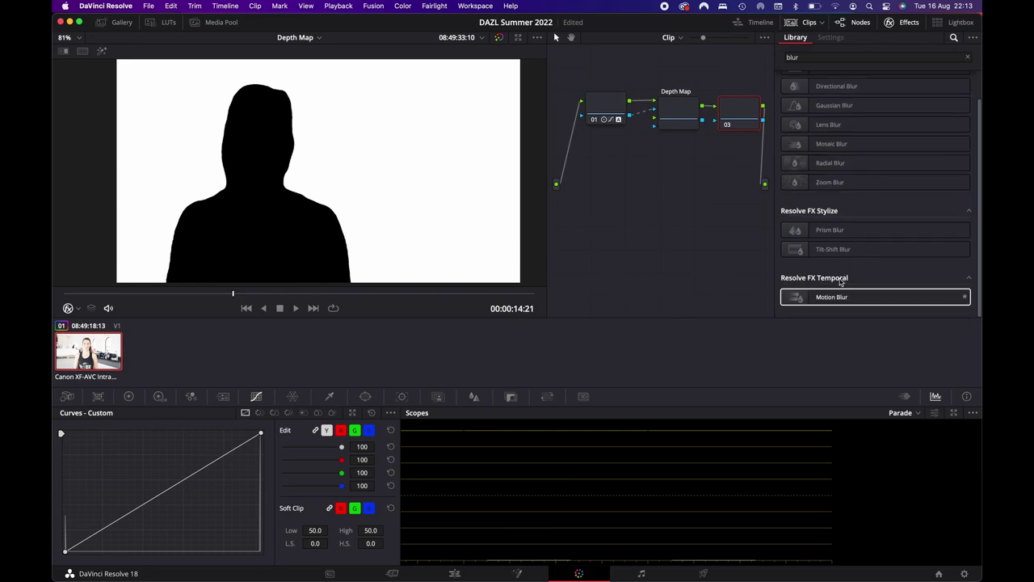
pyautogui.scroll(2, 836, 178)
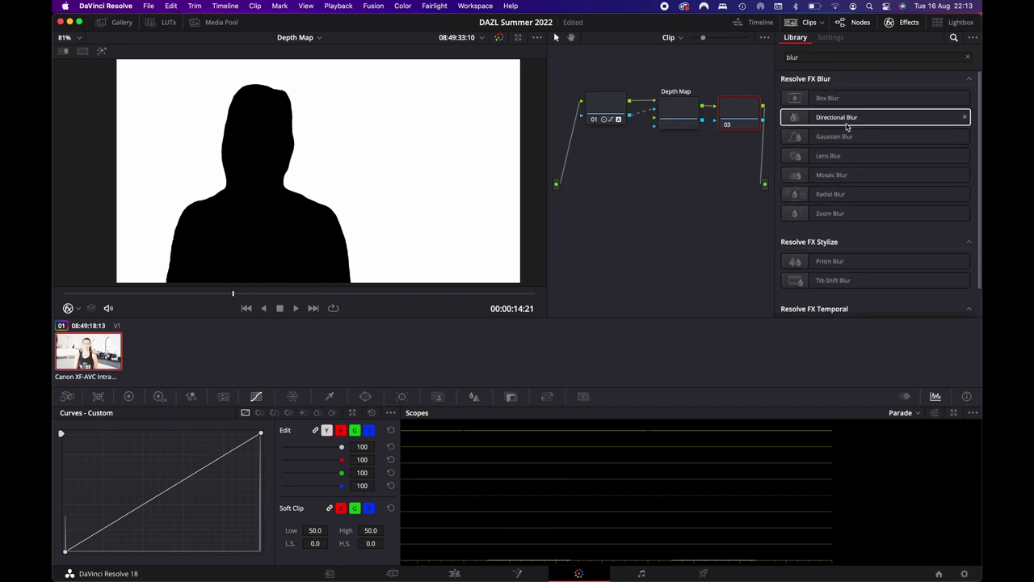
# - Apply Gaussian Blur to node 03 and raise its strength to 0.734
pyautogui.moveTo(828, 138); pyautogui.dragTo(738, 124)
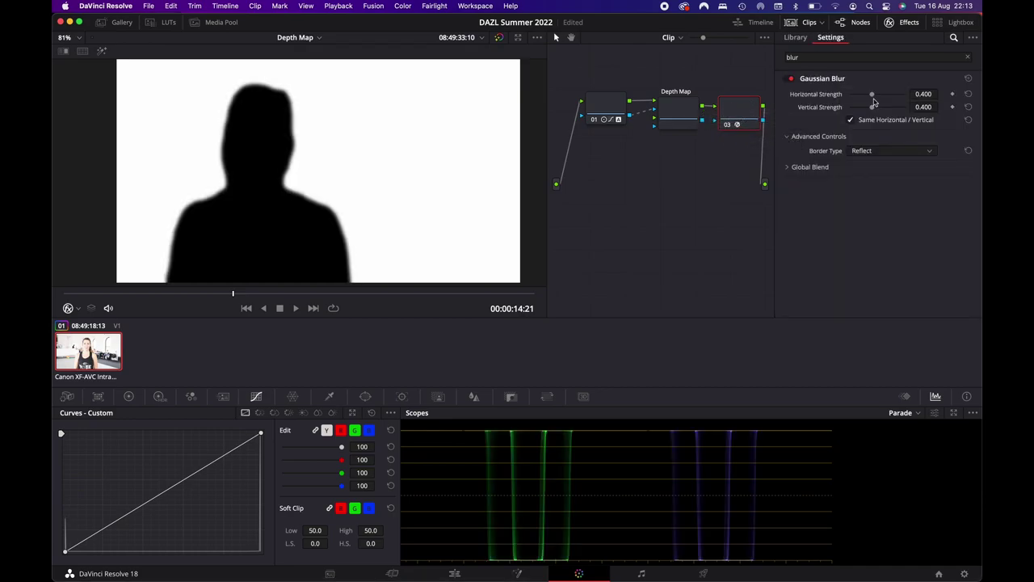
pyautogui.moveTo(873, 95); pyautogui.dragTo(891, 97)
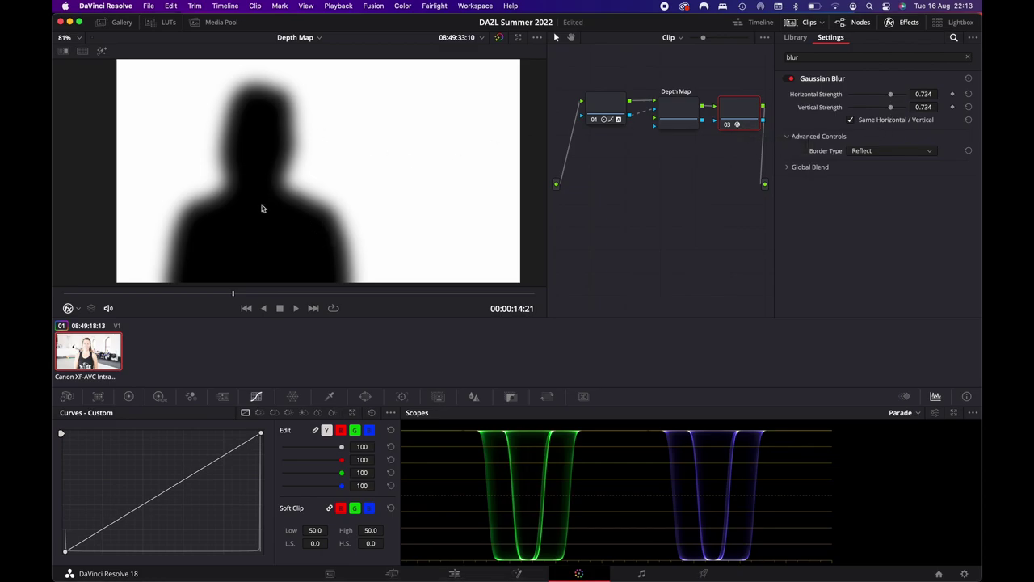
pyautogui.click(680, 113)
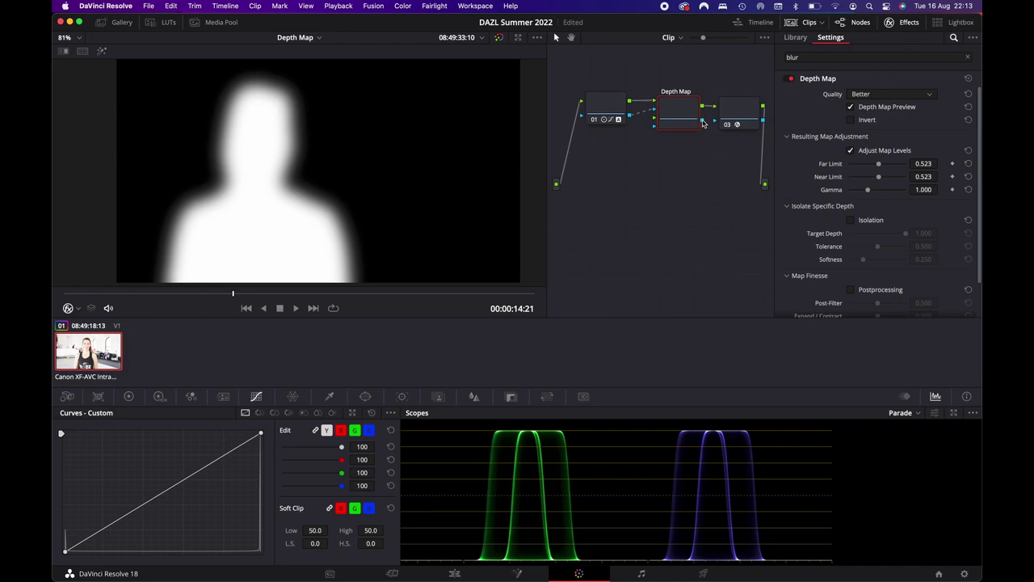
# - Feed Depth Map into node 03's key input, invert it, hide the preview, and lower blur to 0.349
pyautogui.moveTo(703, 123); pyautogui.dragTo(715, 124)
pyautogui.click(743, 114)
pyautogui.click(689, 114)
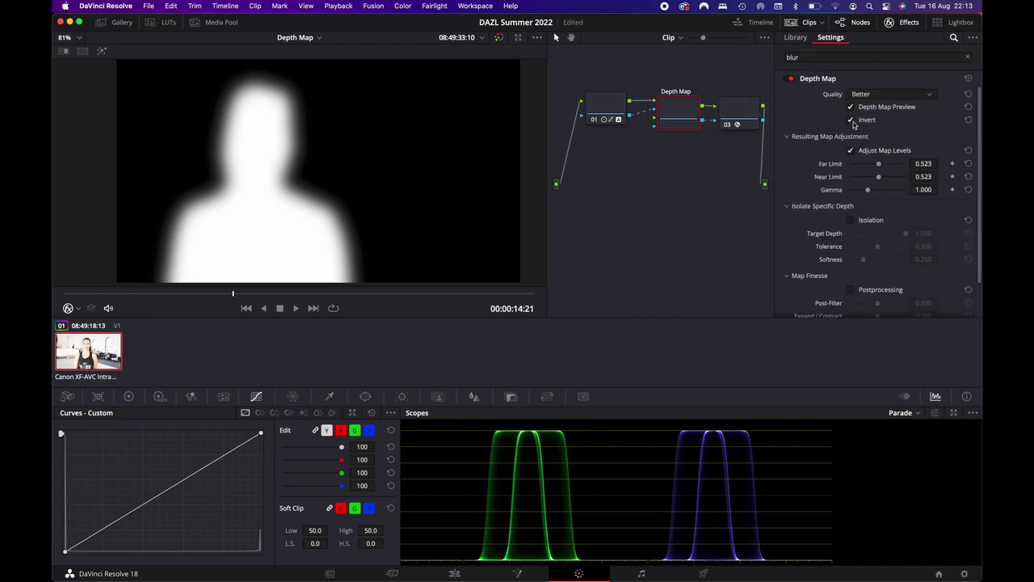
pyautogui.click(851, 121)
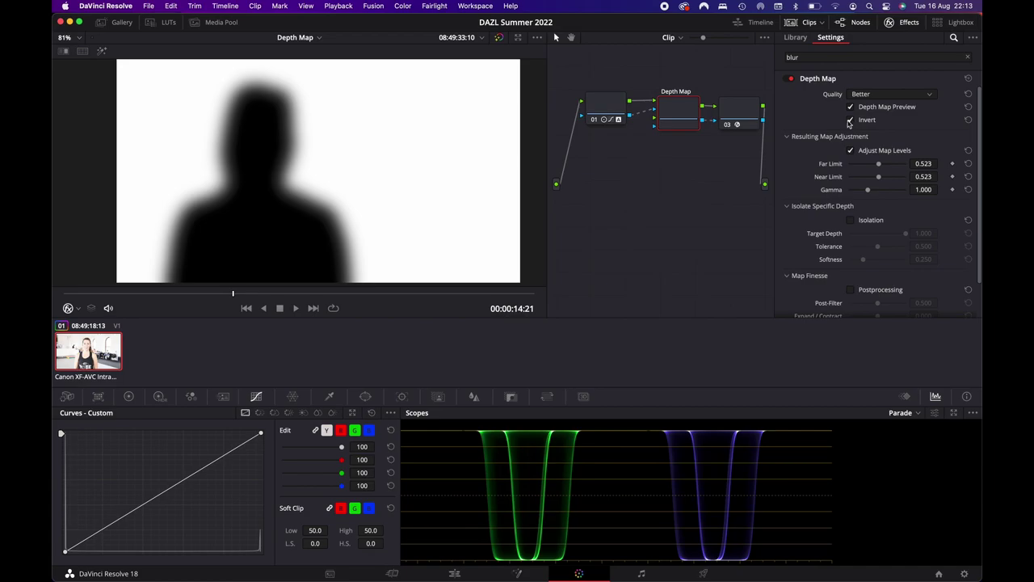
pyautogui.click(851, 108)
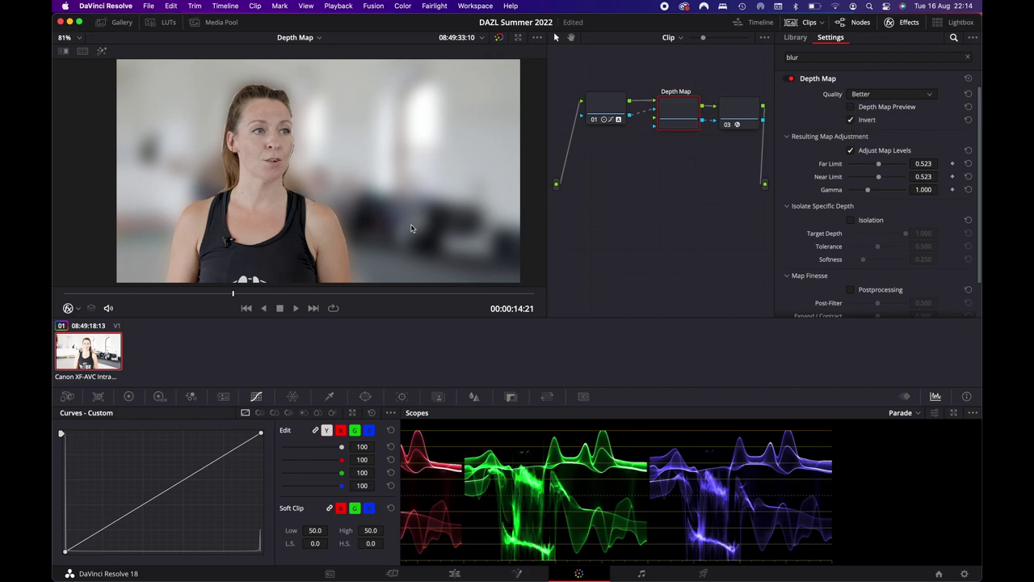
pyautogui.click(752, 112)
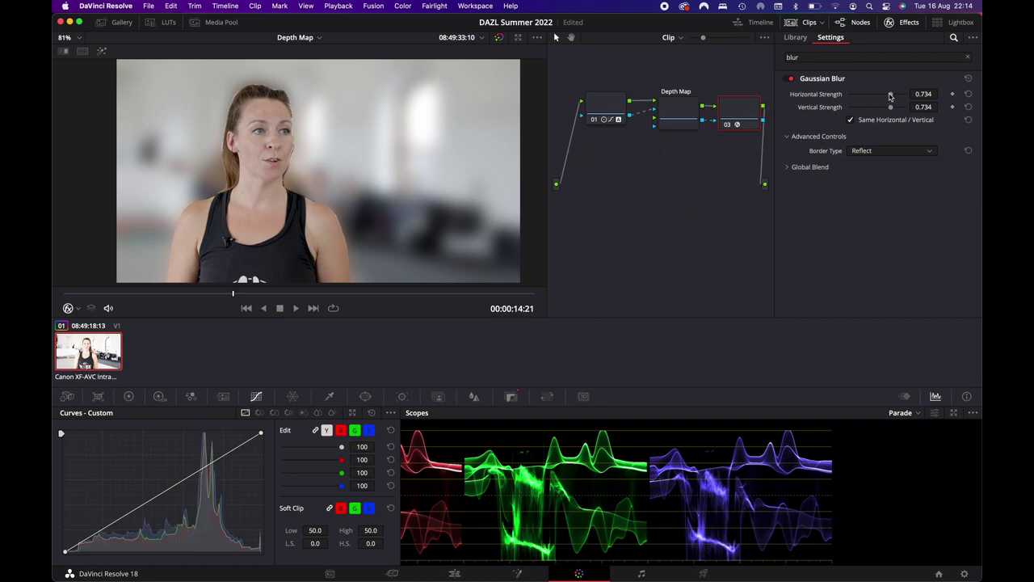
pyautogui.moveTo(890, 96); pyautogui.dragTo(870, 101)
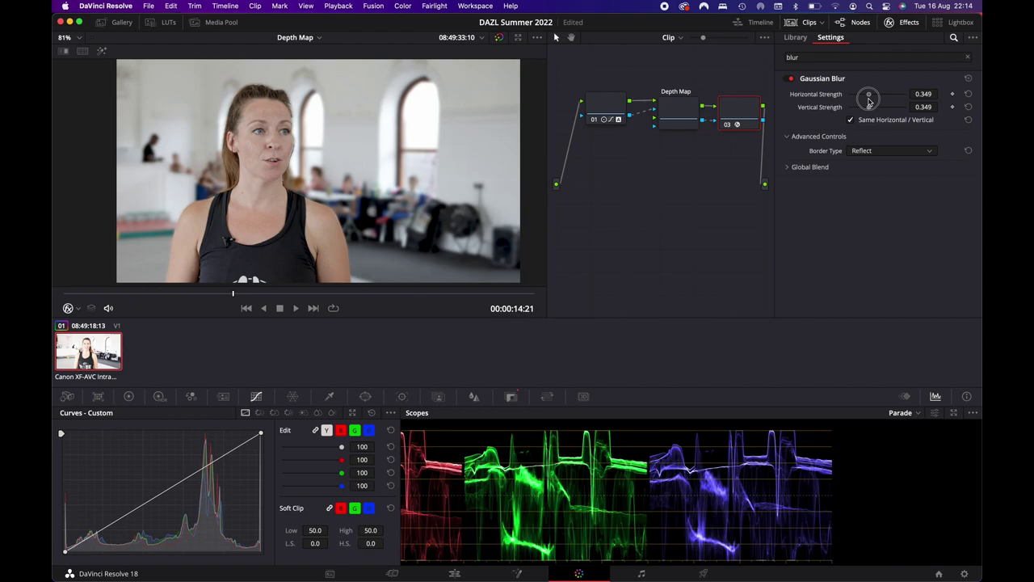
# - Set the Depth Map's Far and Near Limits to 0.651 and Gamma to 1.285
pyautogui.click(674, 117)
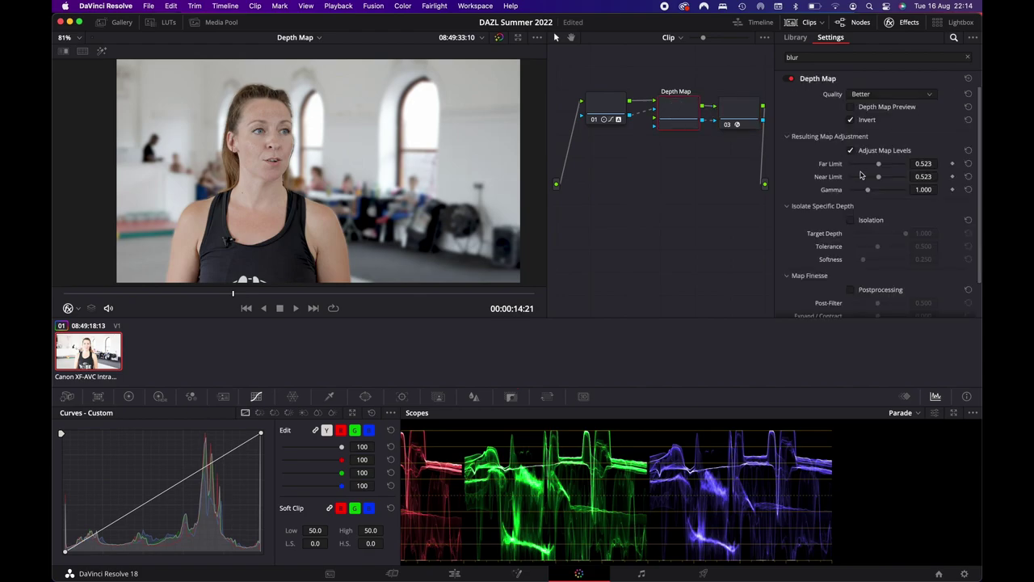
pyautogui.click(850, 107)
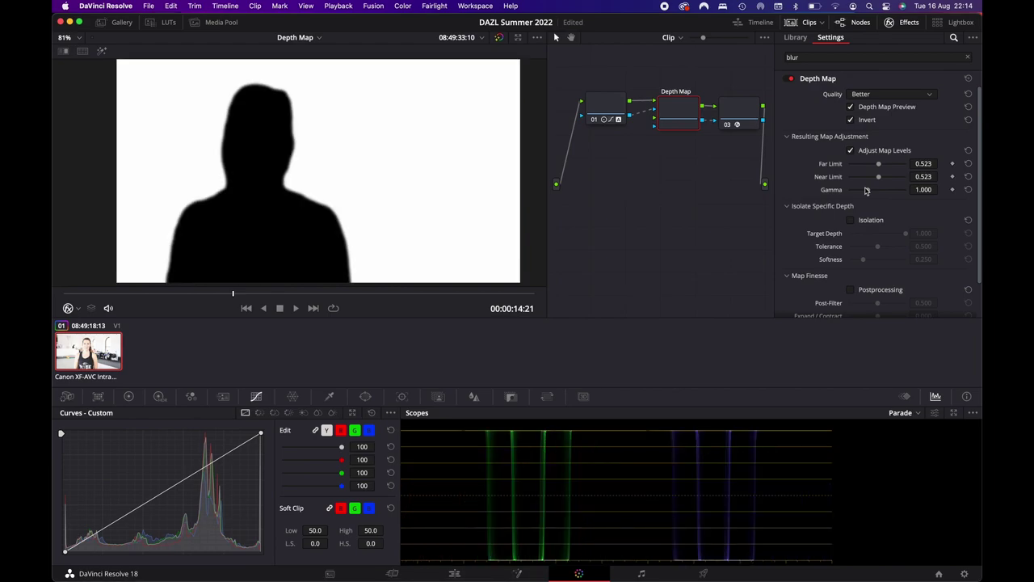
pyautogui.moveTo(881, 167); pyautogui.dragTo(879, 193)
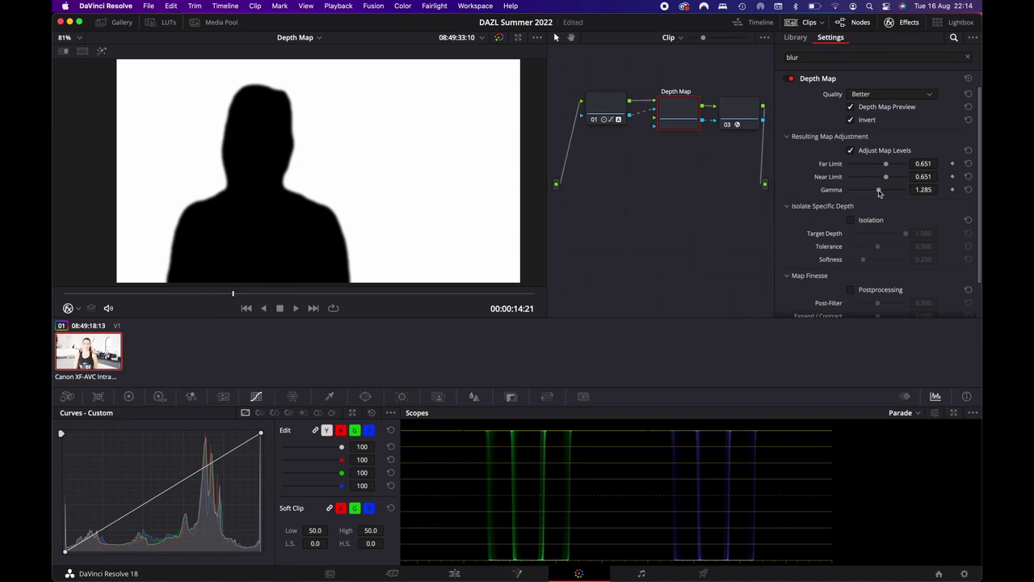
pyautogui.click(851, 108)
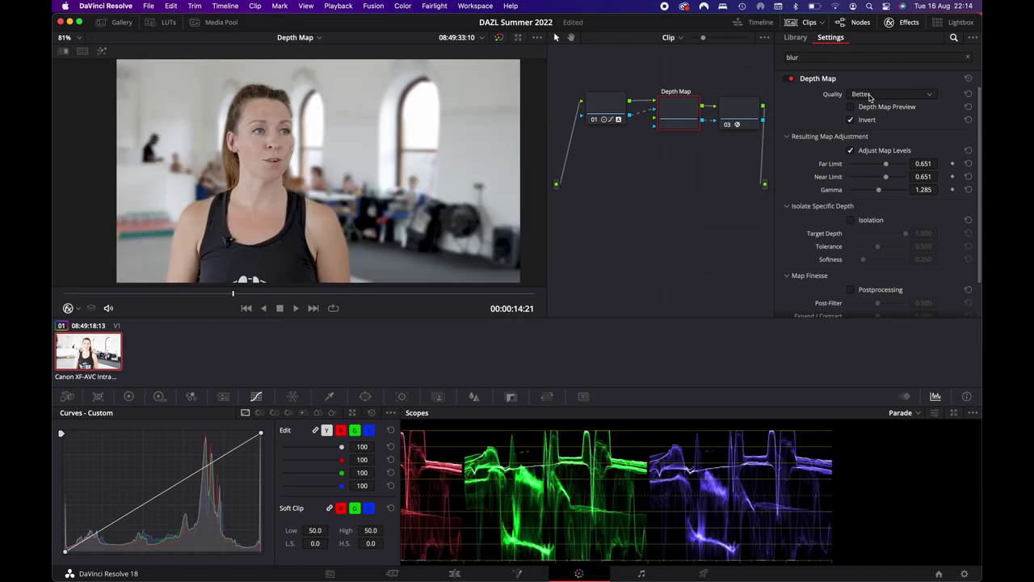
# - Try Faster depth-map quality, then return it to Better
pyautogui.click(869, 96)
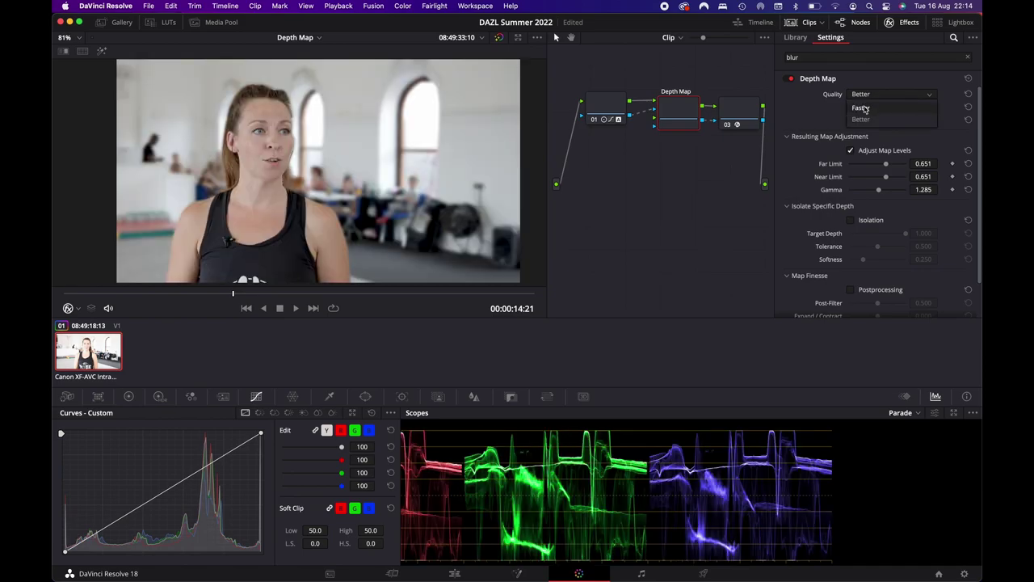
pyautogui.click(865, 108)
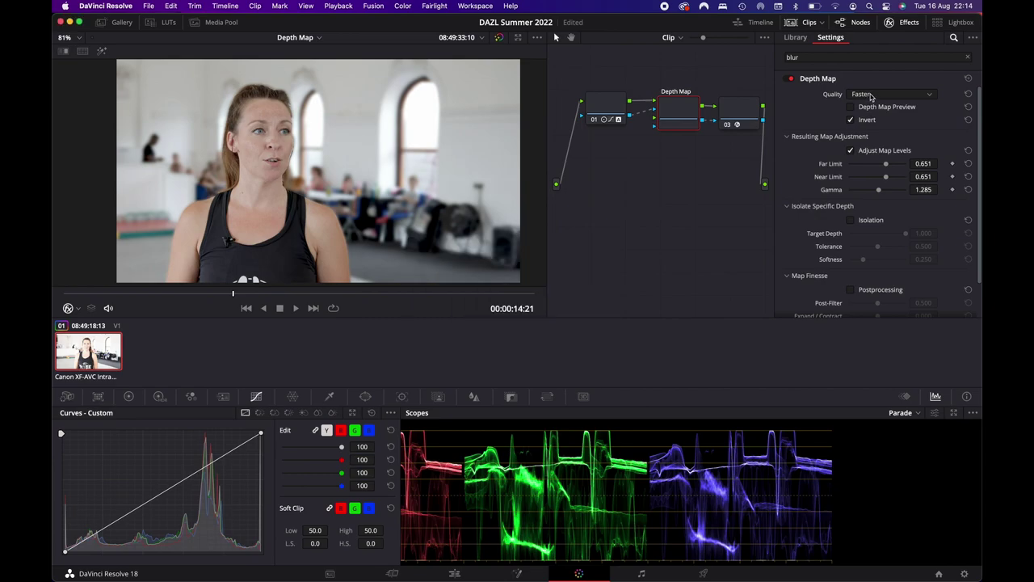
pyautogui.click(872, 95)
pyautogui.click(866, 109)
# - Move node 03 below the Depth Map node and toggle the node editor and effects panels
pyautogui.moveTo(734, 113); pyautogui.dragTo(640, 181)
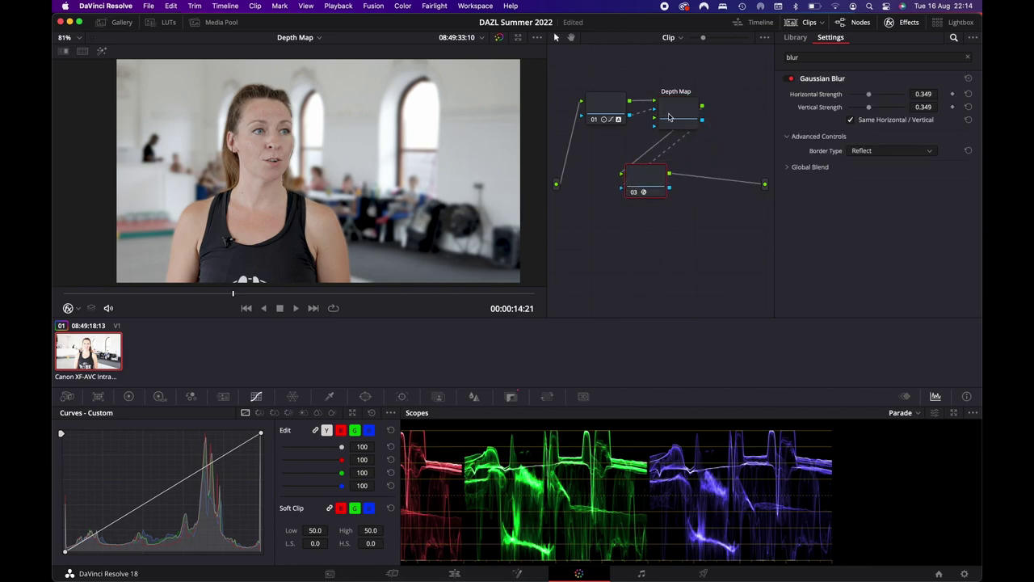
pyautogui.moveTo(675, 108); pyautogui.dragTo(658, 107)
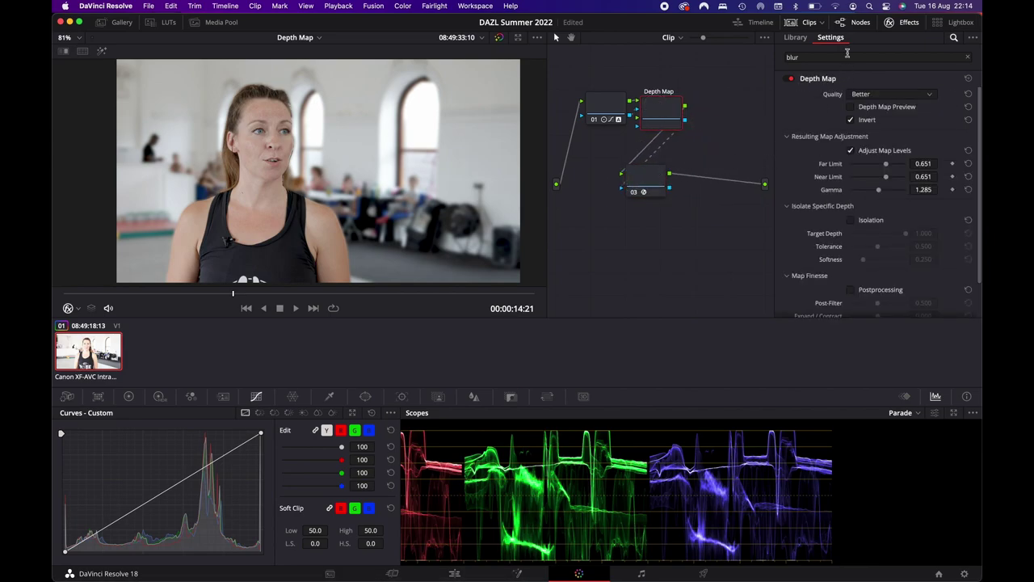
pyautogui.click(863, 24)
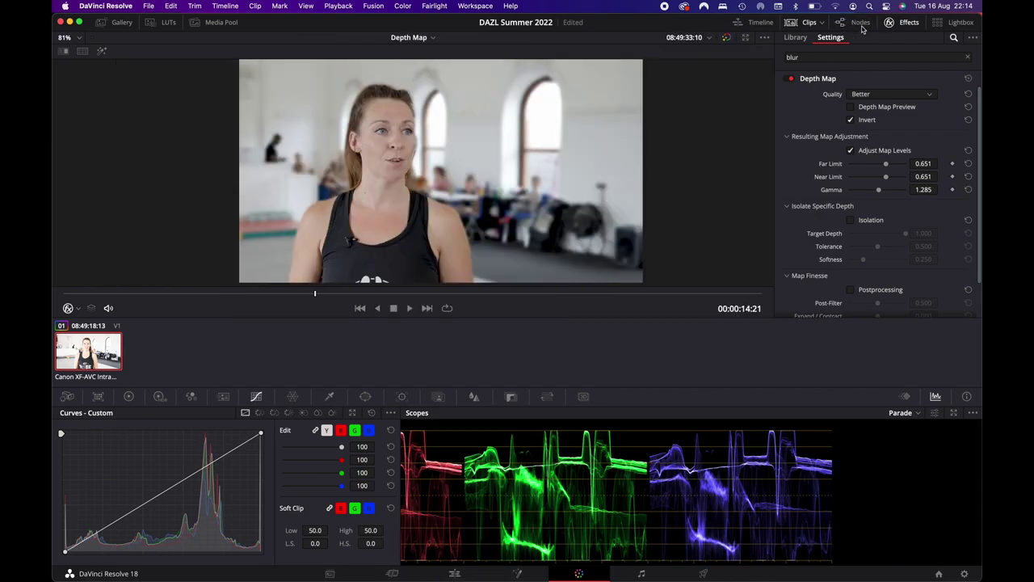
pyautogui.click(862, 27)
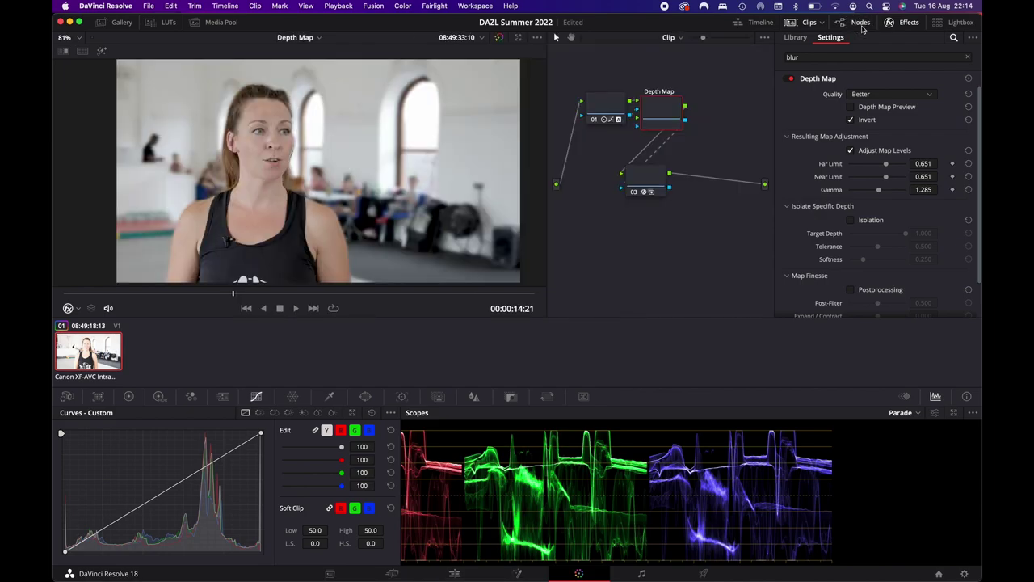
pyautogui.click(907, 23)
pyautogui.click(908, 24)
# - Show the effects library list and clear the 'blur' search
pyautogui.click(799, 40)
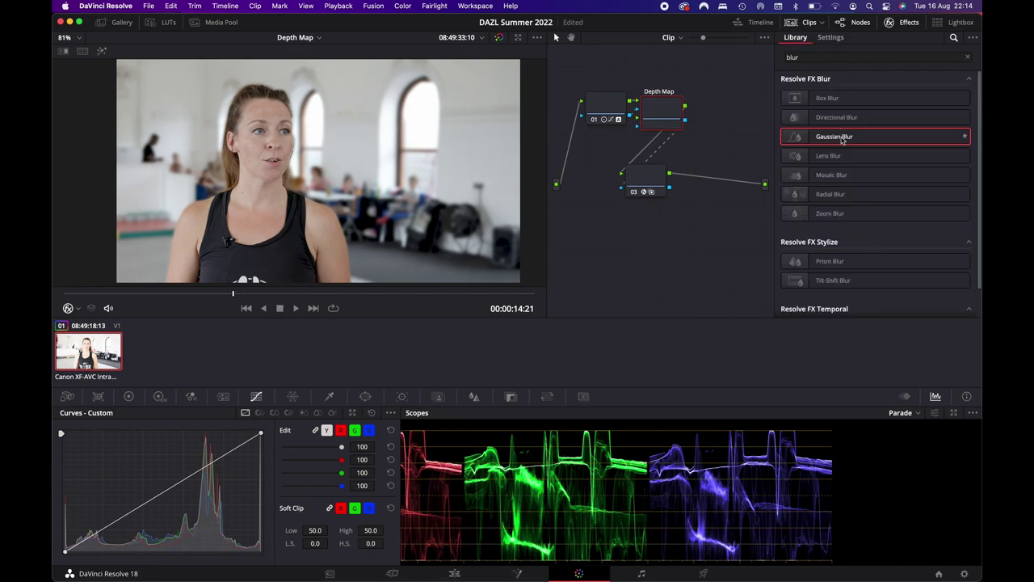
pyautogui.scroll(-1, 843, 231)
pyautogui.scroll(1, 843, 231)
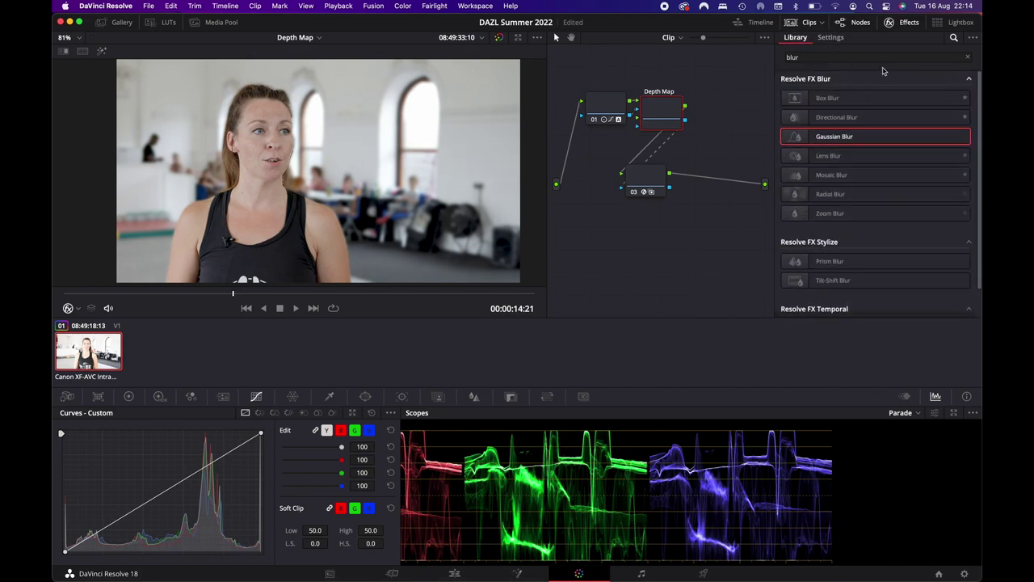
pyautogui.click(969, 59)
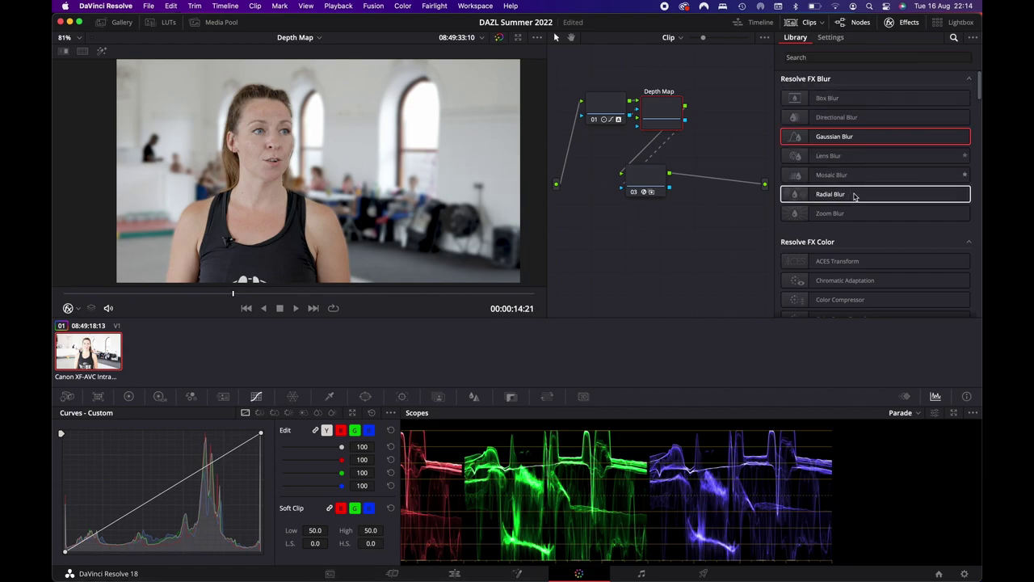